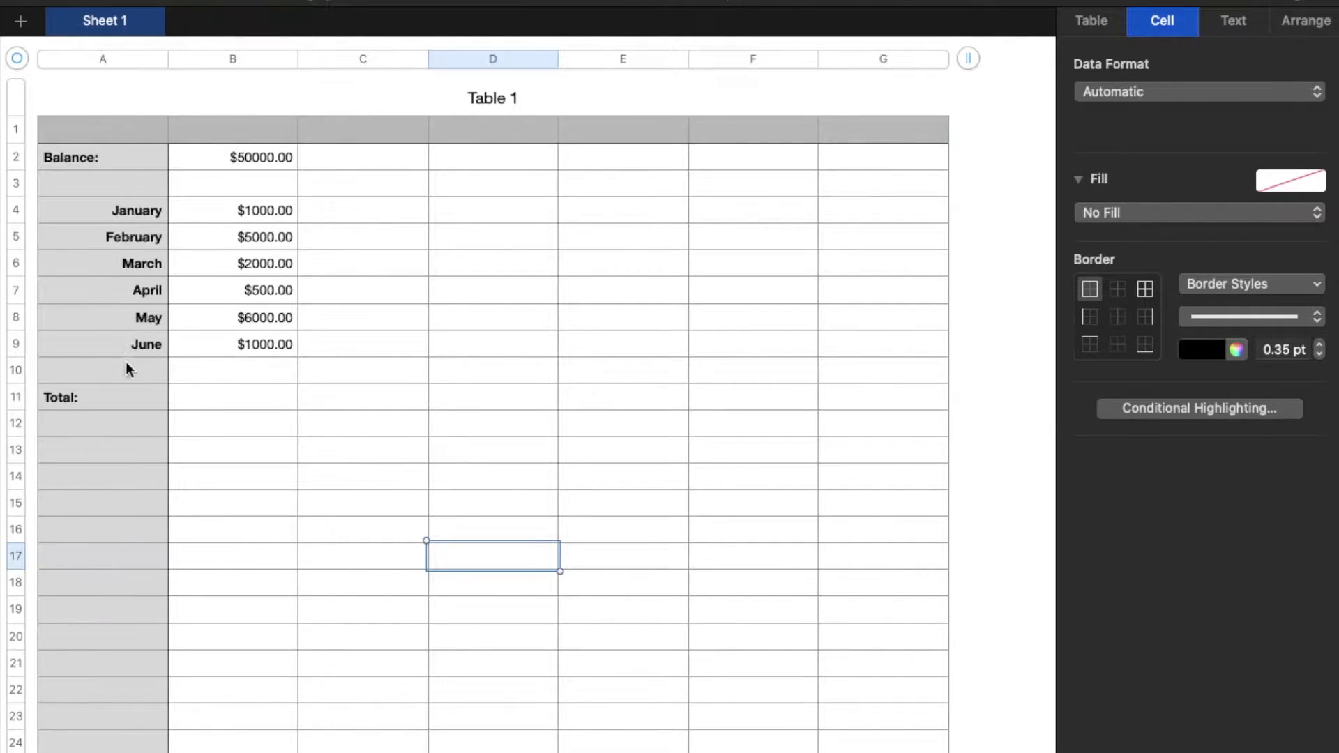
Check the formats of the January, February and Balance values, then select empty Total cell B11
click(203, 238)
click(218, 209)
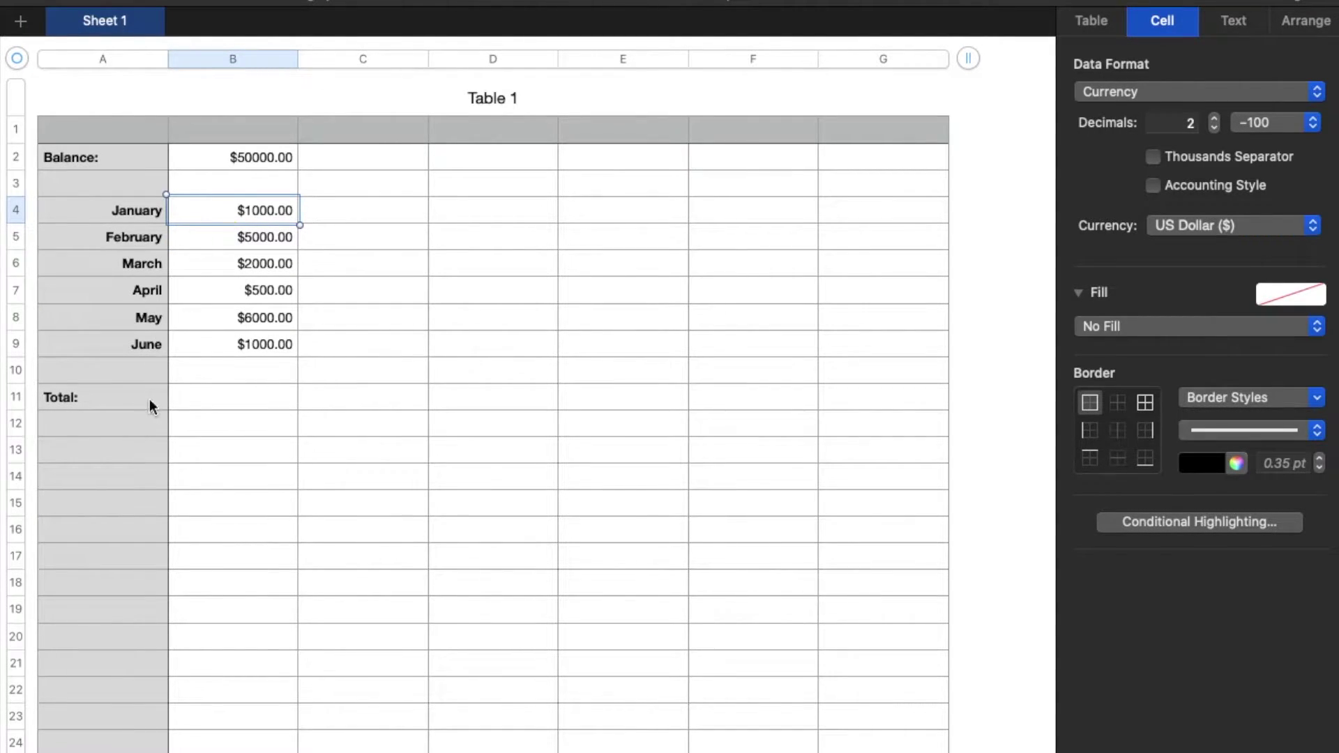
click(195, 389)
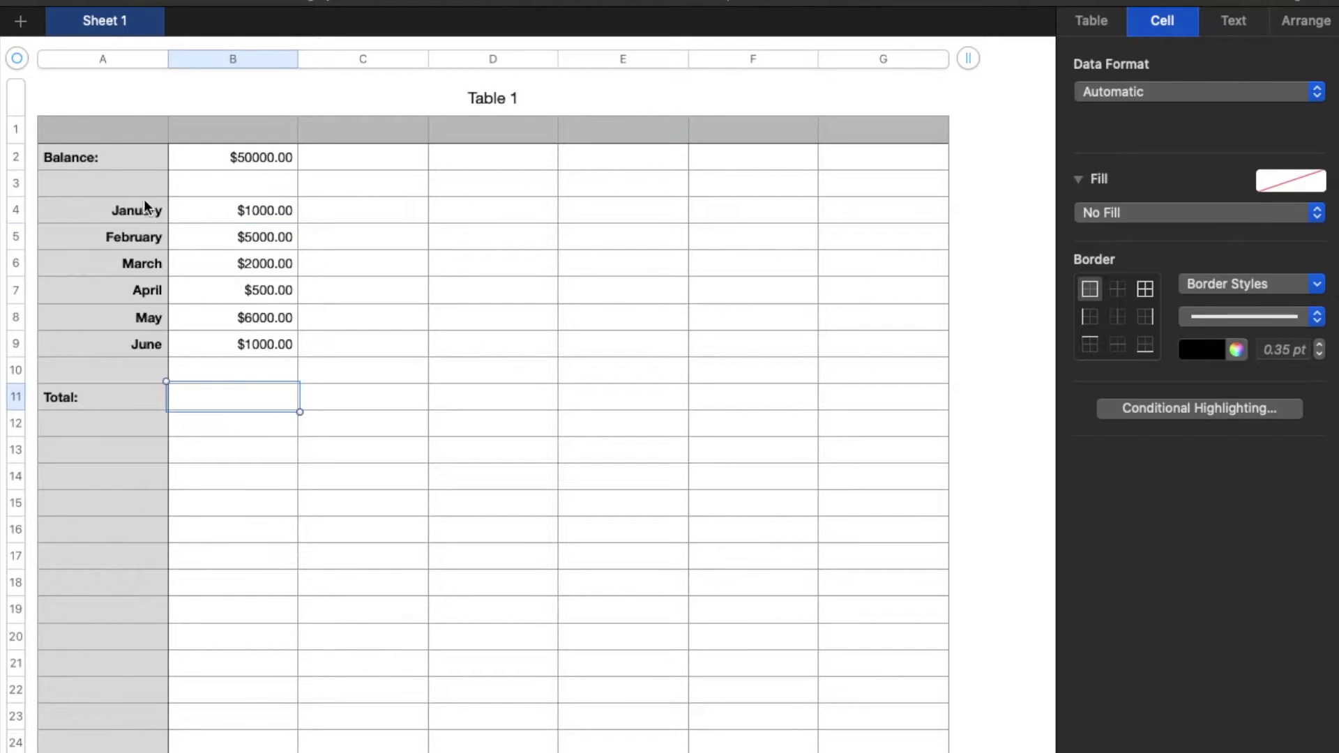
click(216, 159)
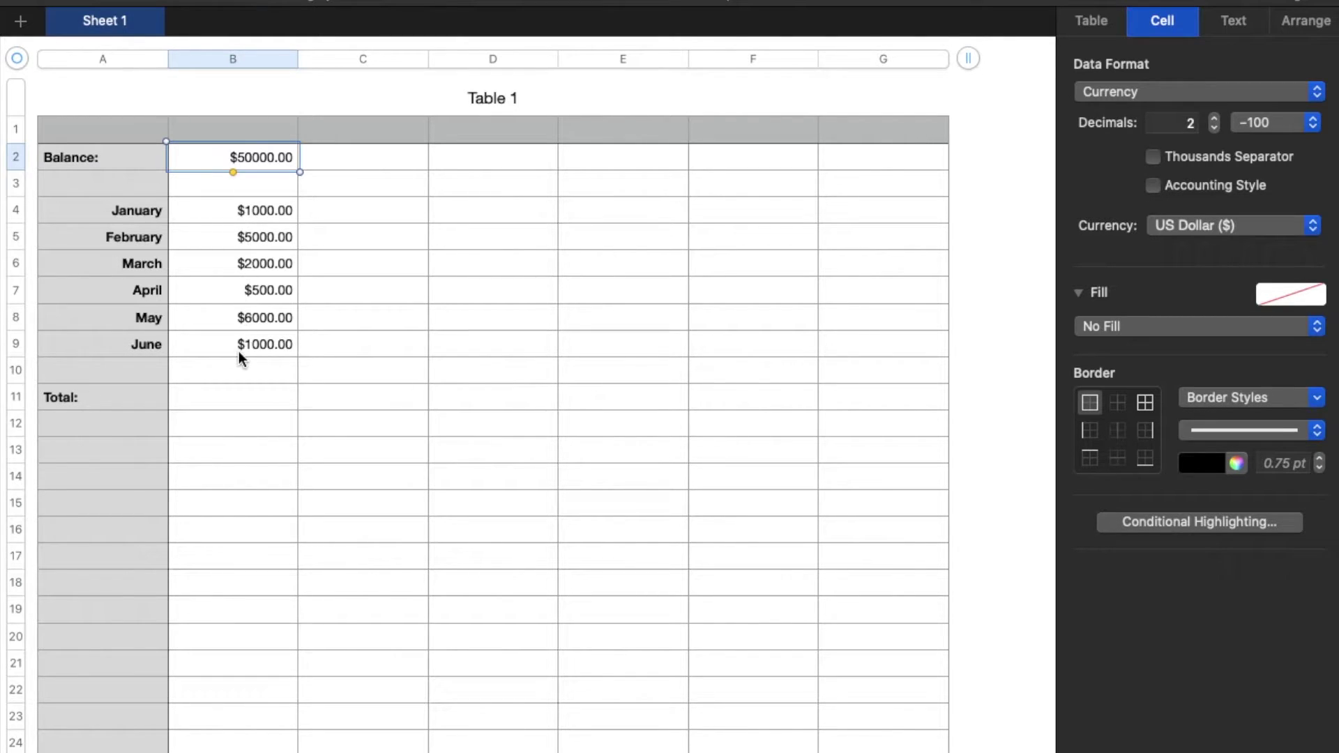
click(215, 392)
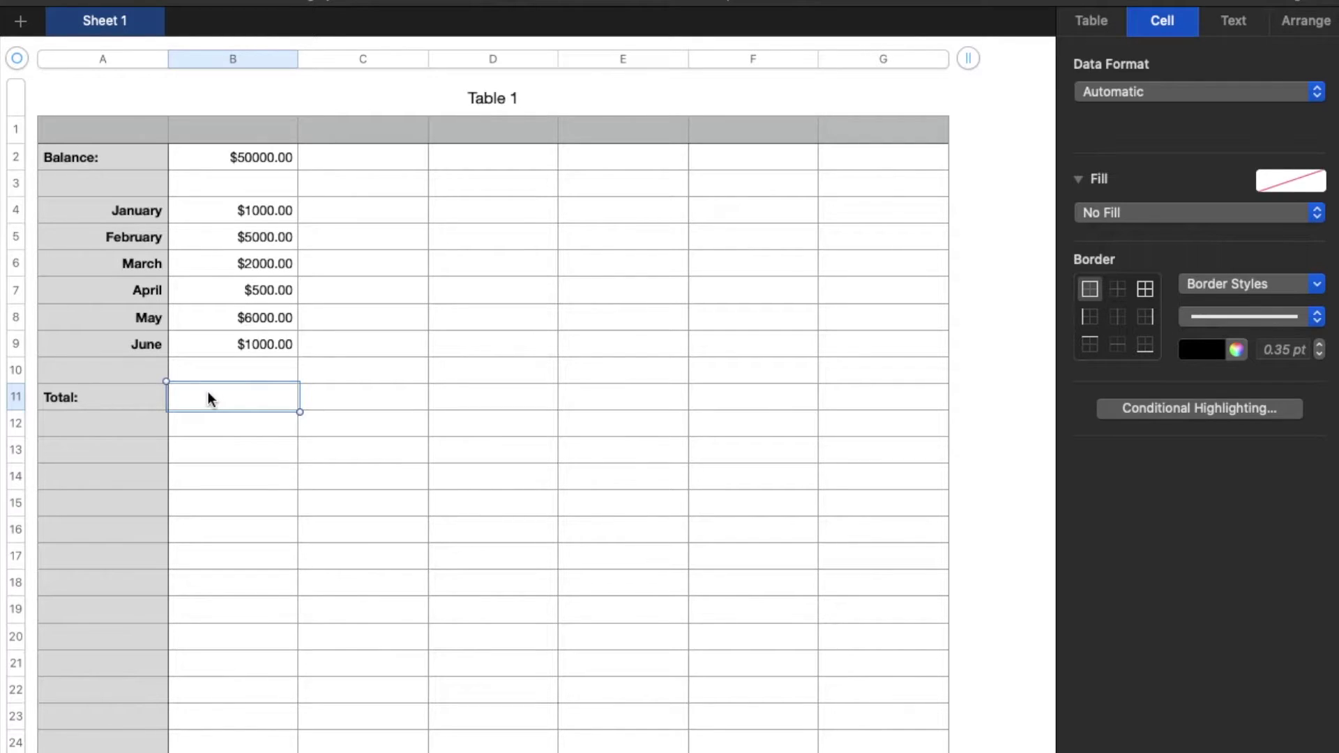
Enter =B8+B9 in B11 so the Total shows $7000.00, and reopen it for editing
text(=)
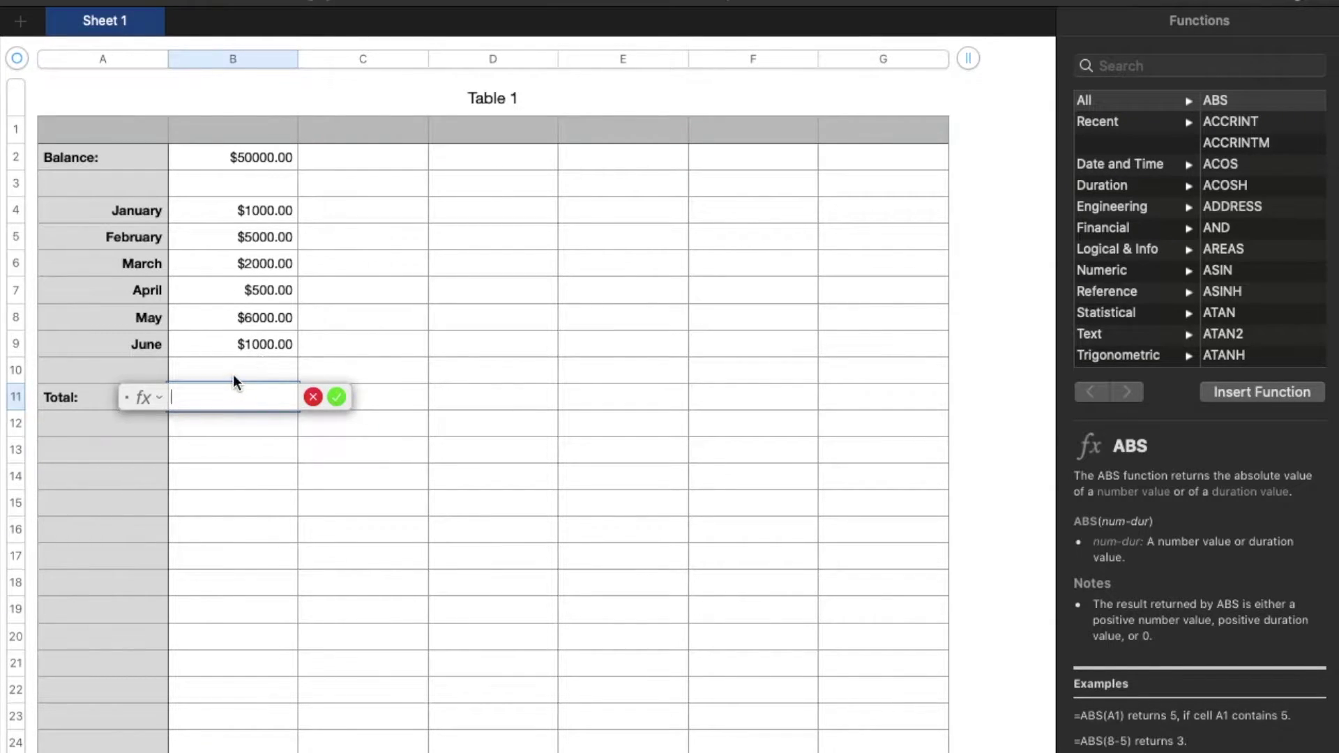
click(211, 319)
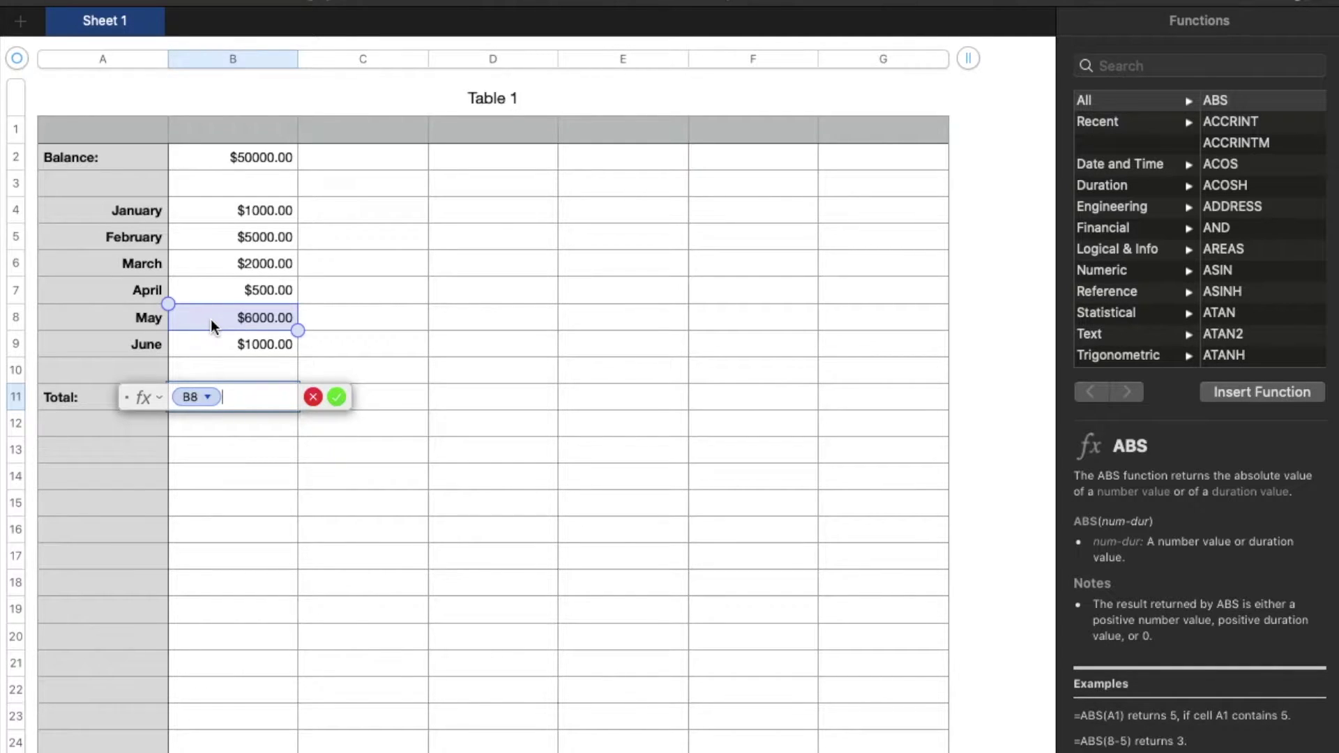
text(+)
click(268, 342)
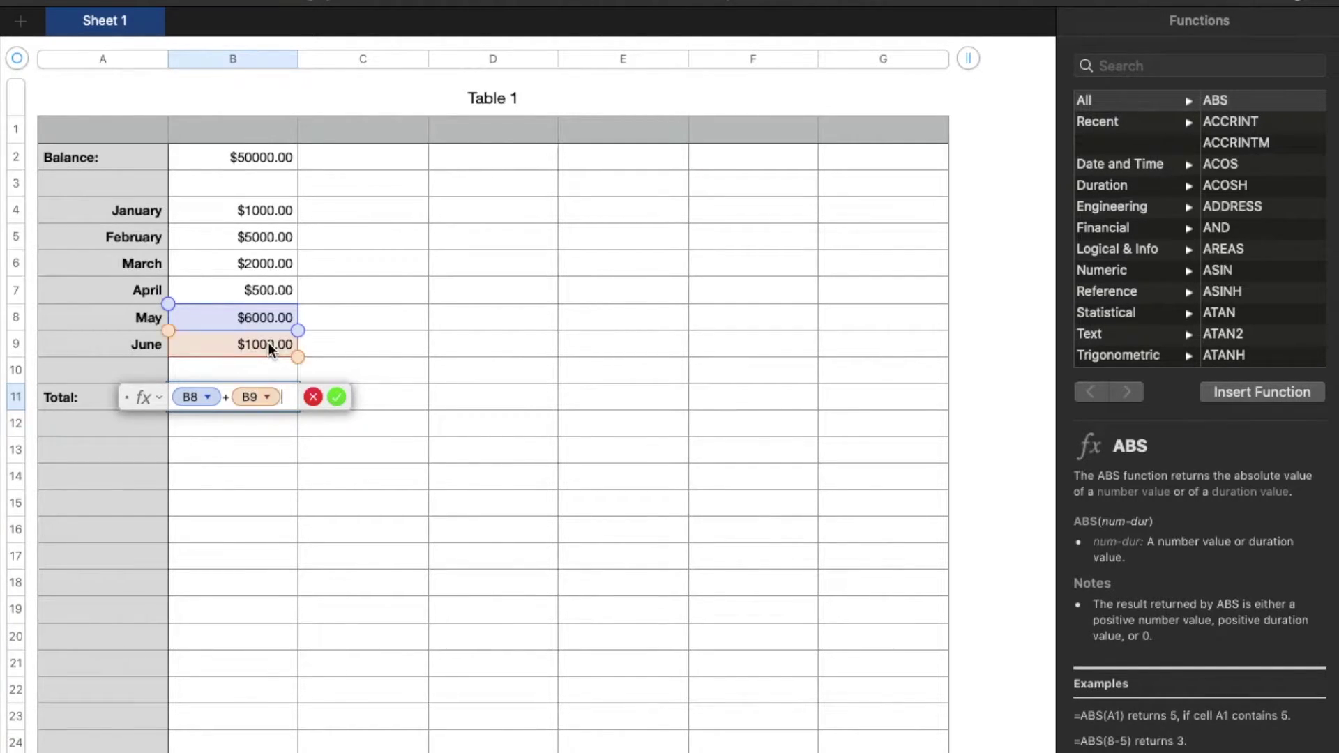
click(337, 397)
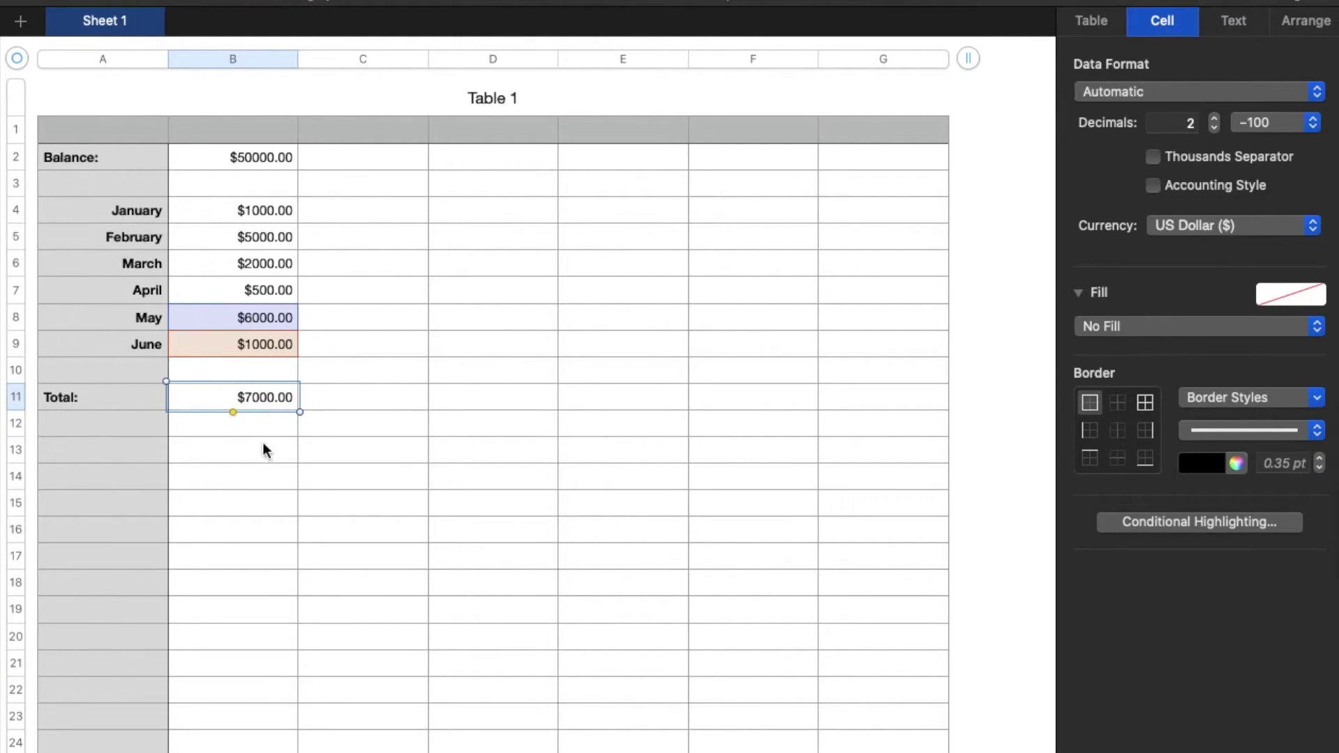
double_click(272, 397)
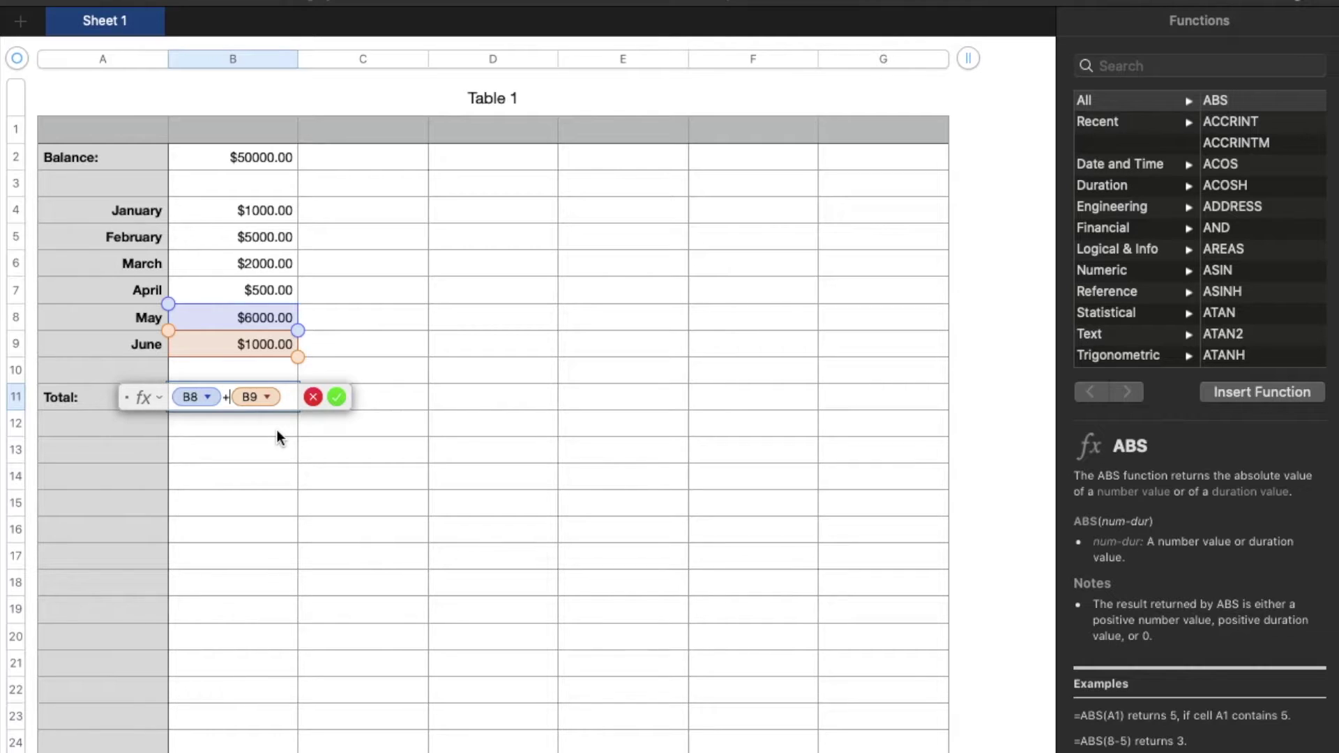
Change the Total formula to B8-B9, showing $5000.00, then clear the cell
key(BackSpace)
text(-)
click(336, 396)
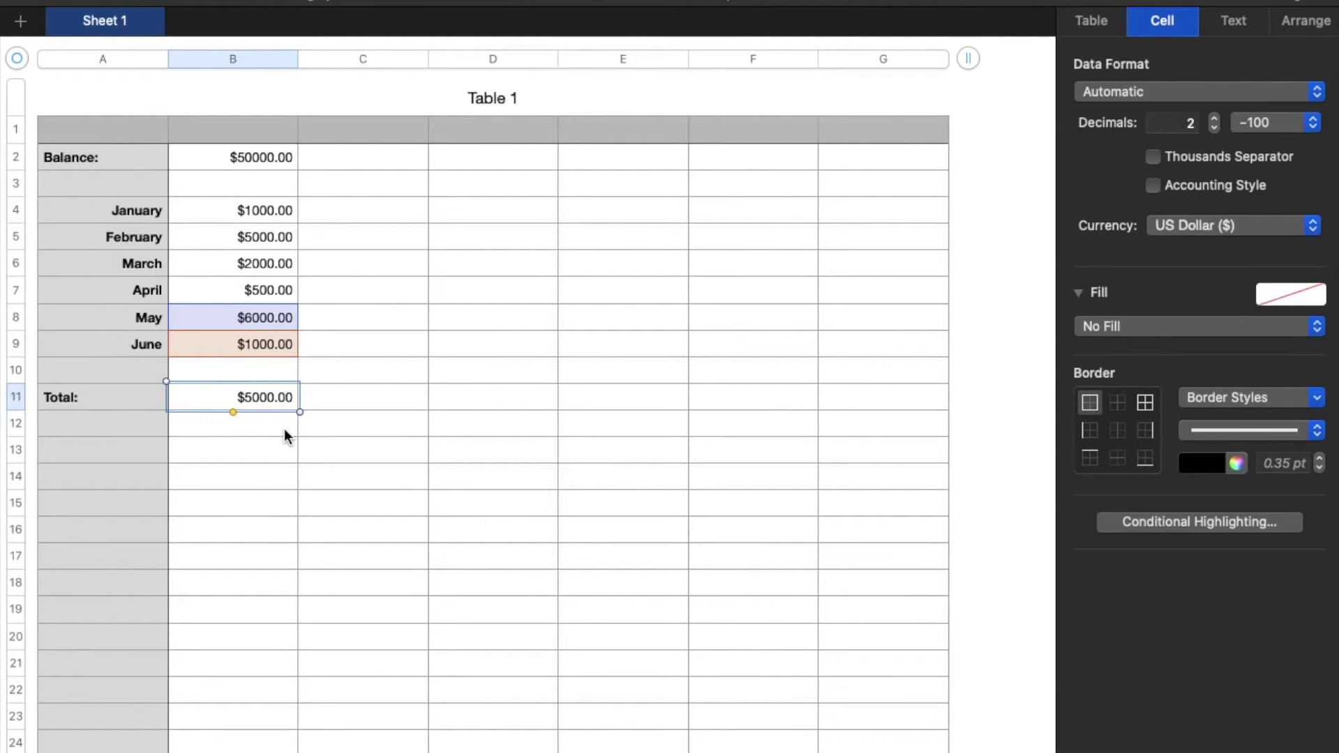
key(Delete)
Undo and re-clear the Total formula, leaving B11 empty and selected
key(super+z)
key(Delete)
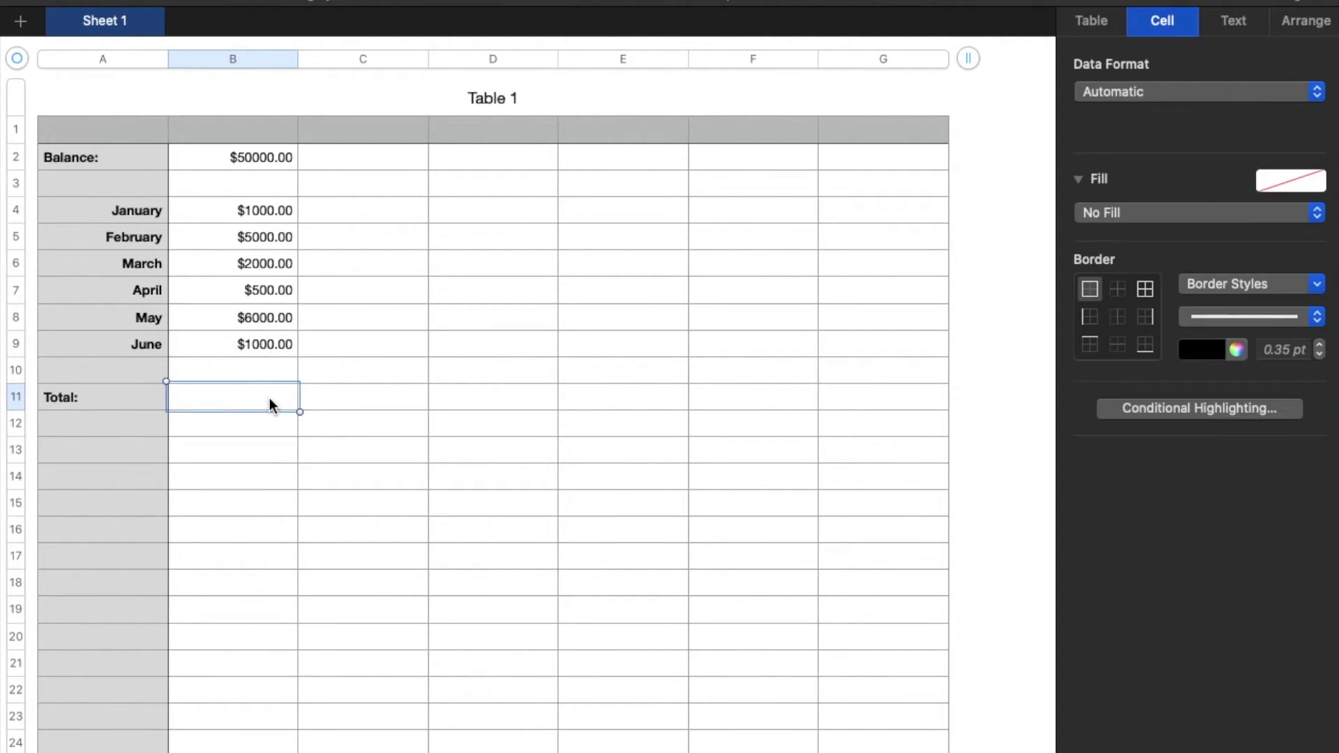
click(265, 450)
click(268, 406)
Enter =B2-SUM(B4:B9) in the Total cell so it shows $34500.00
key(=)
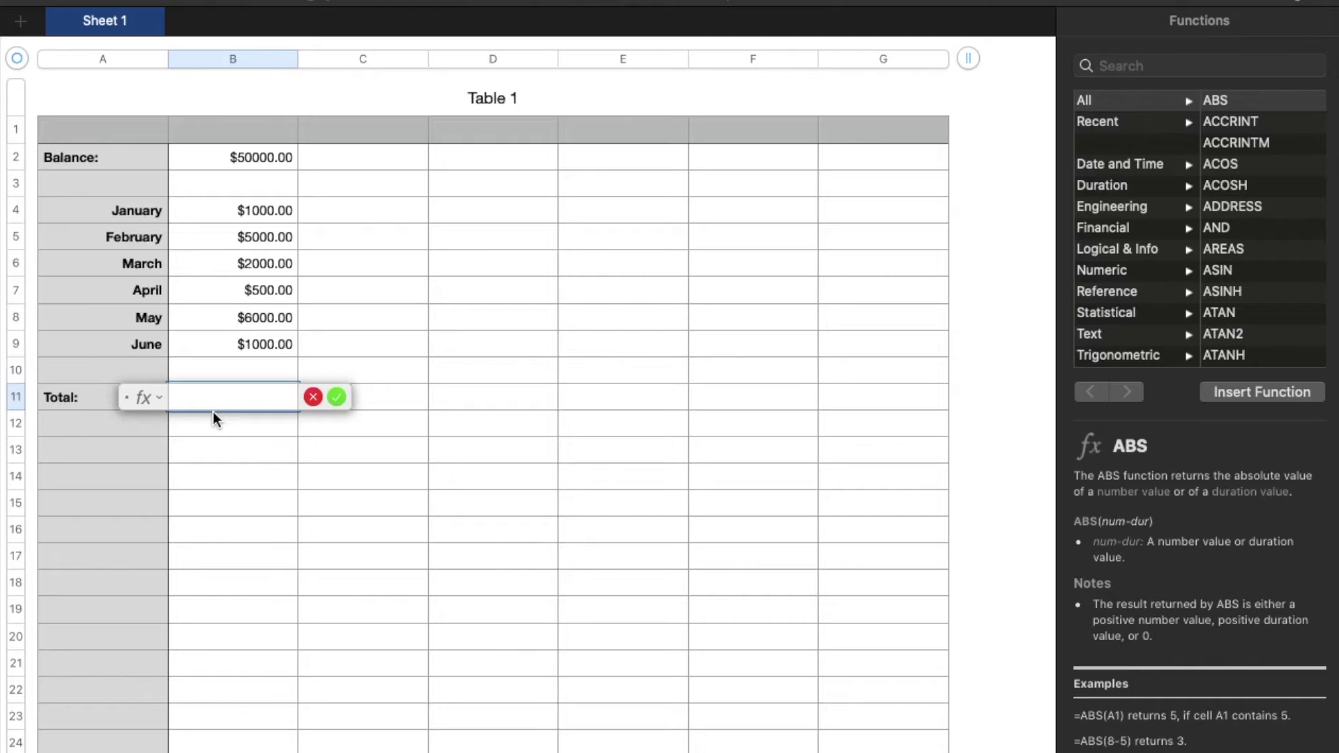
click(262, 161)
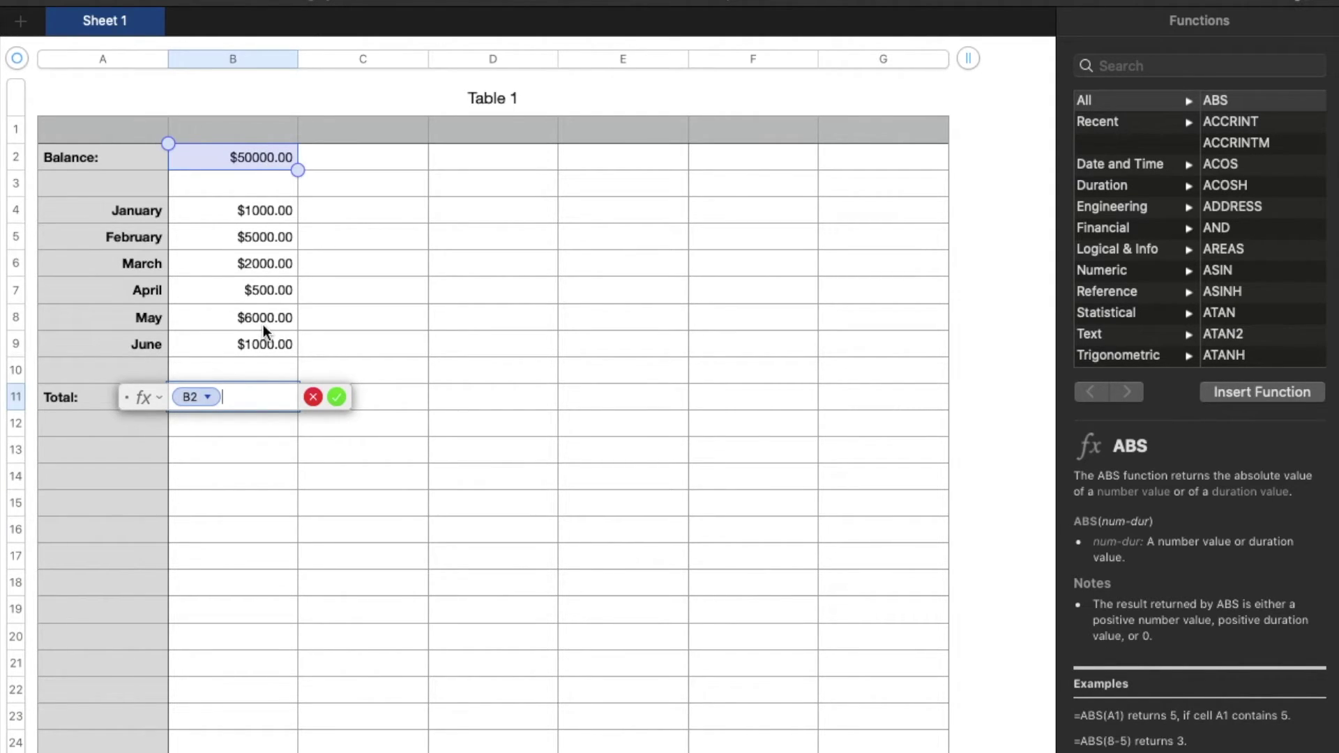
text(-)
text(sum)
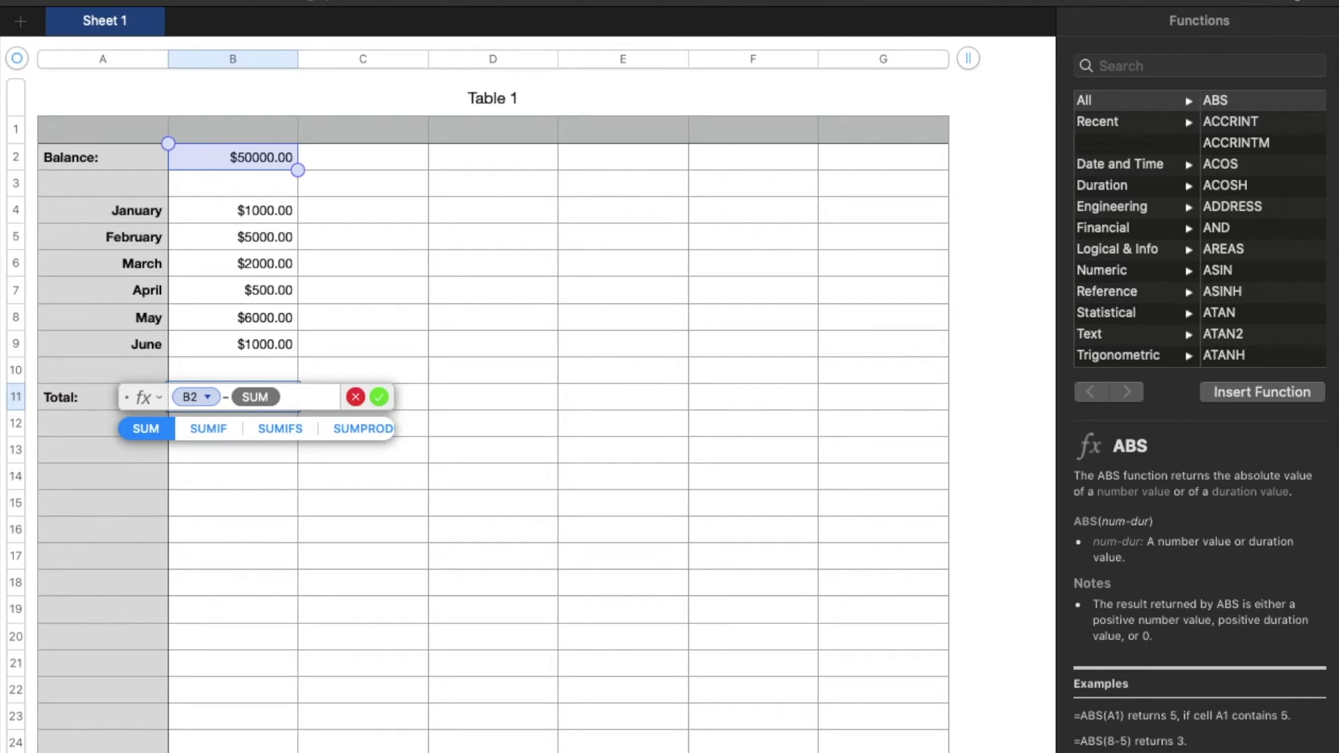
key(Return)
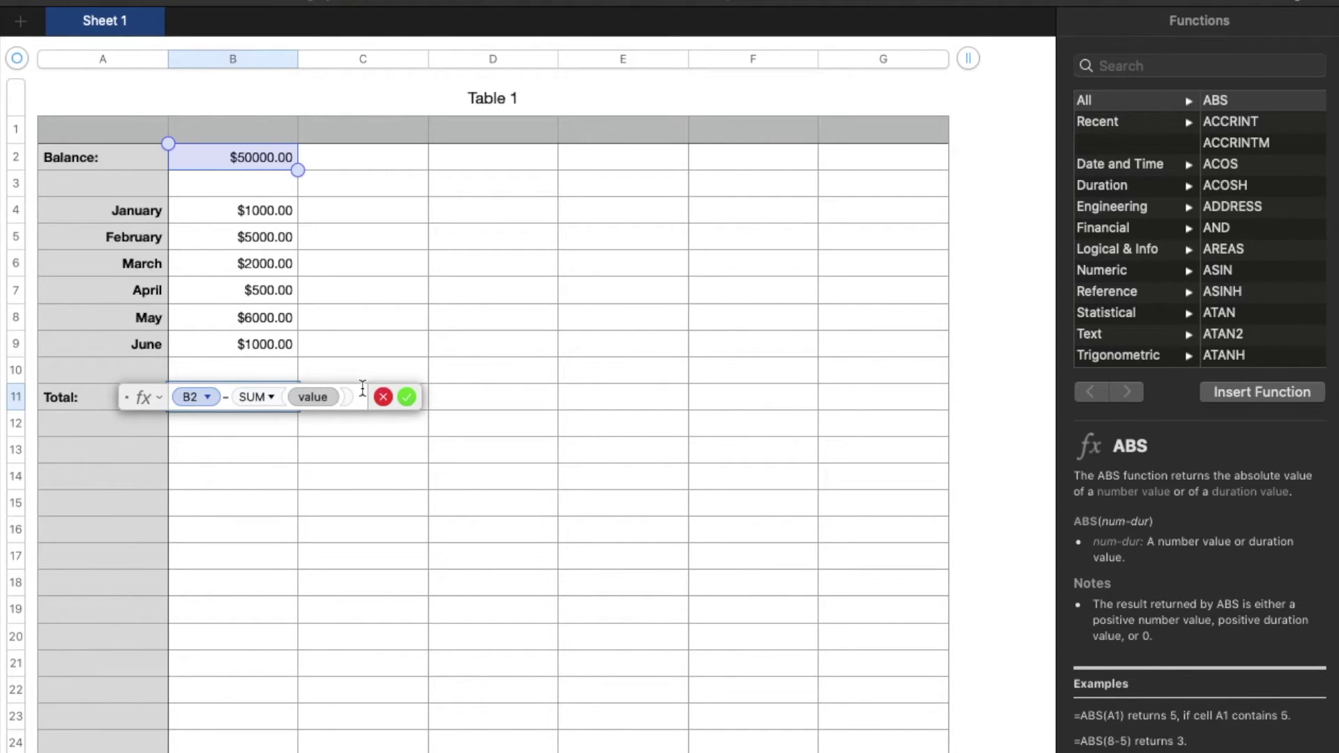
key(BackSpace)
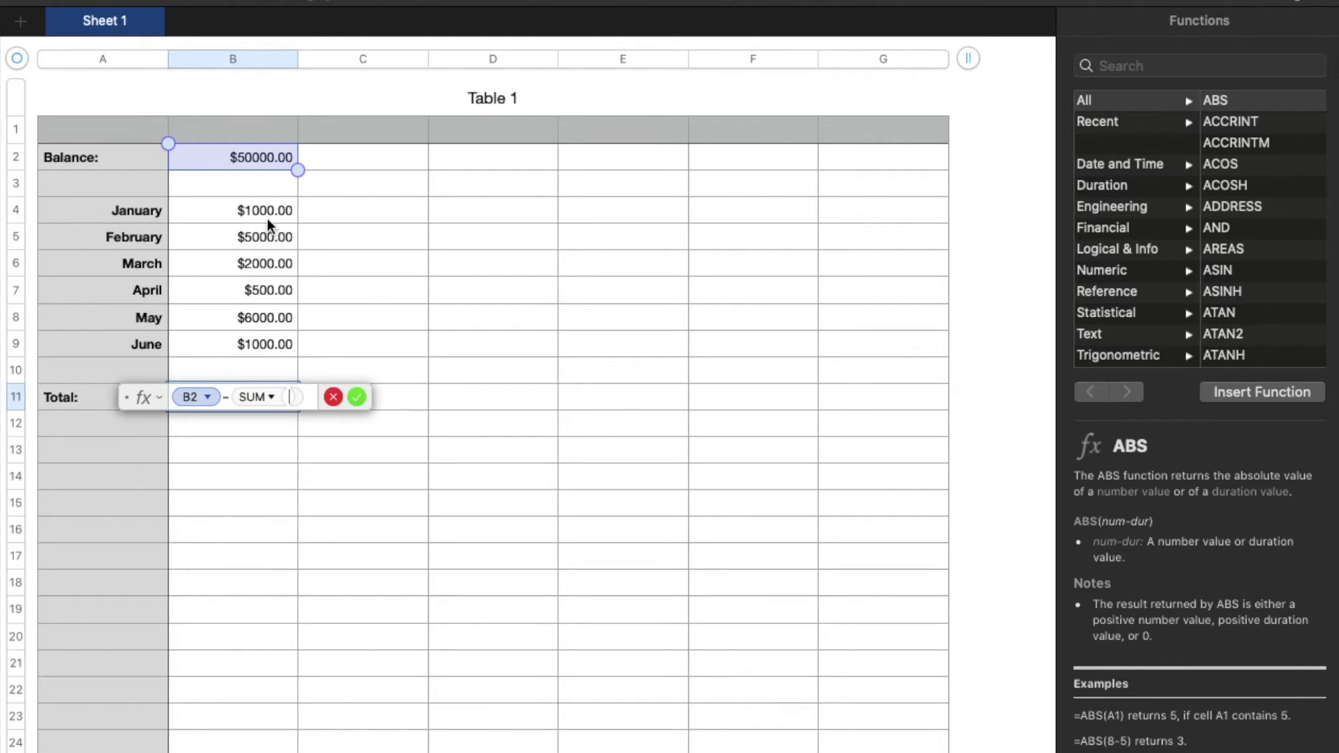
drag(262, 208, 264, 342)
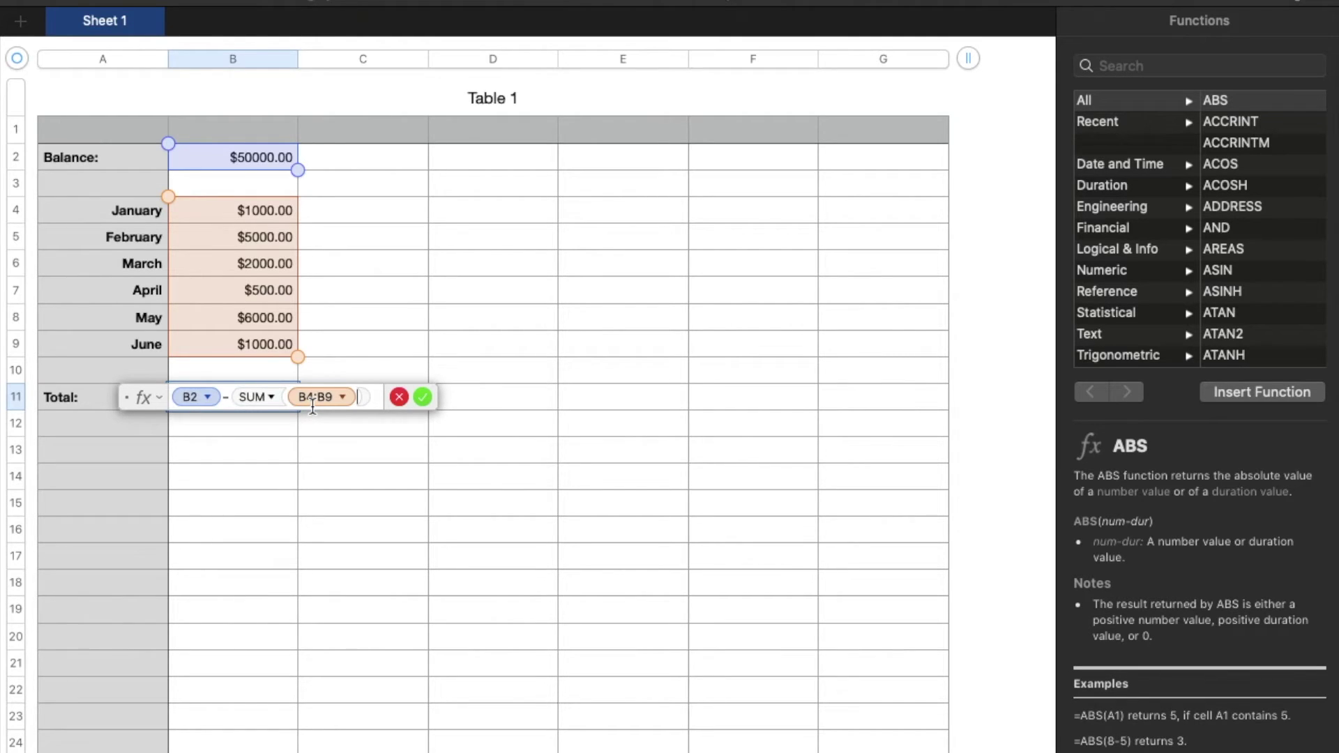
click(423, 398)
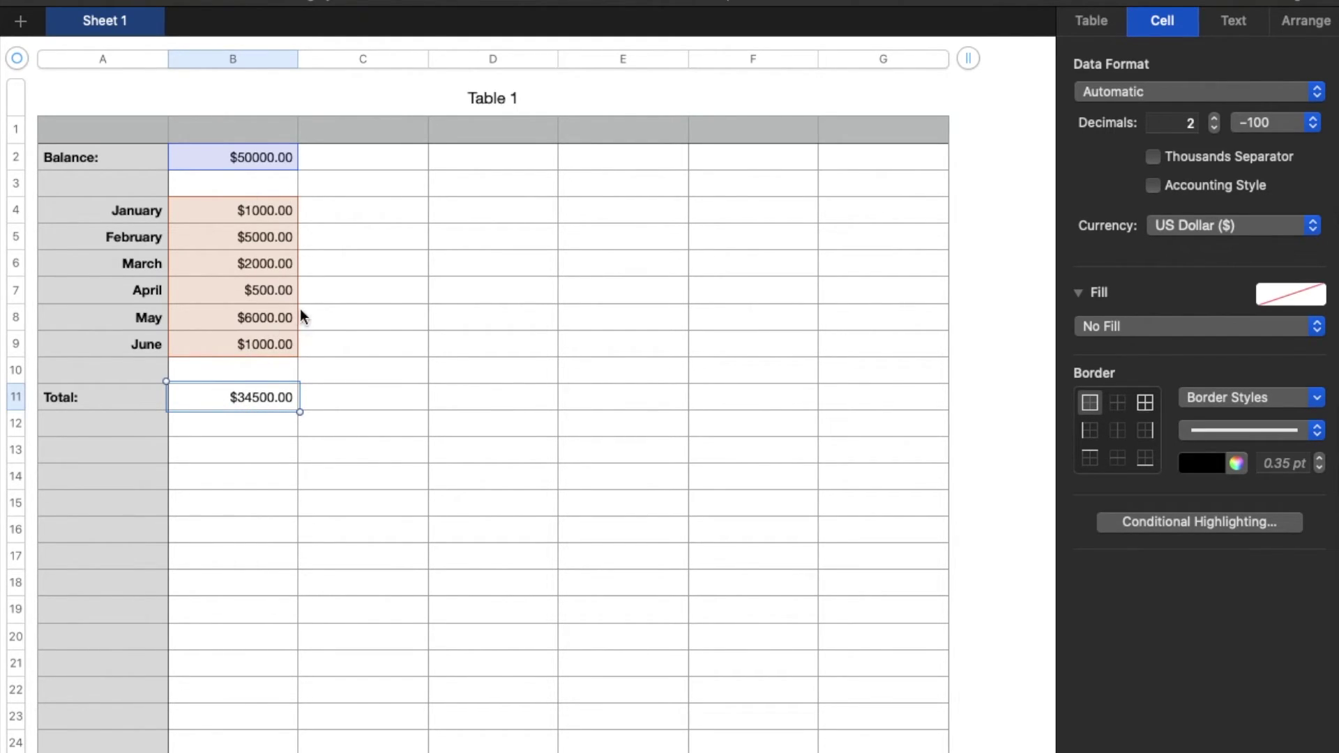
double_click(277, 395)
Edit the Total formula to B2+SUM(B4:B9), showing $65500.00, and reselect B11
click(232, 396)
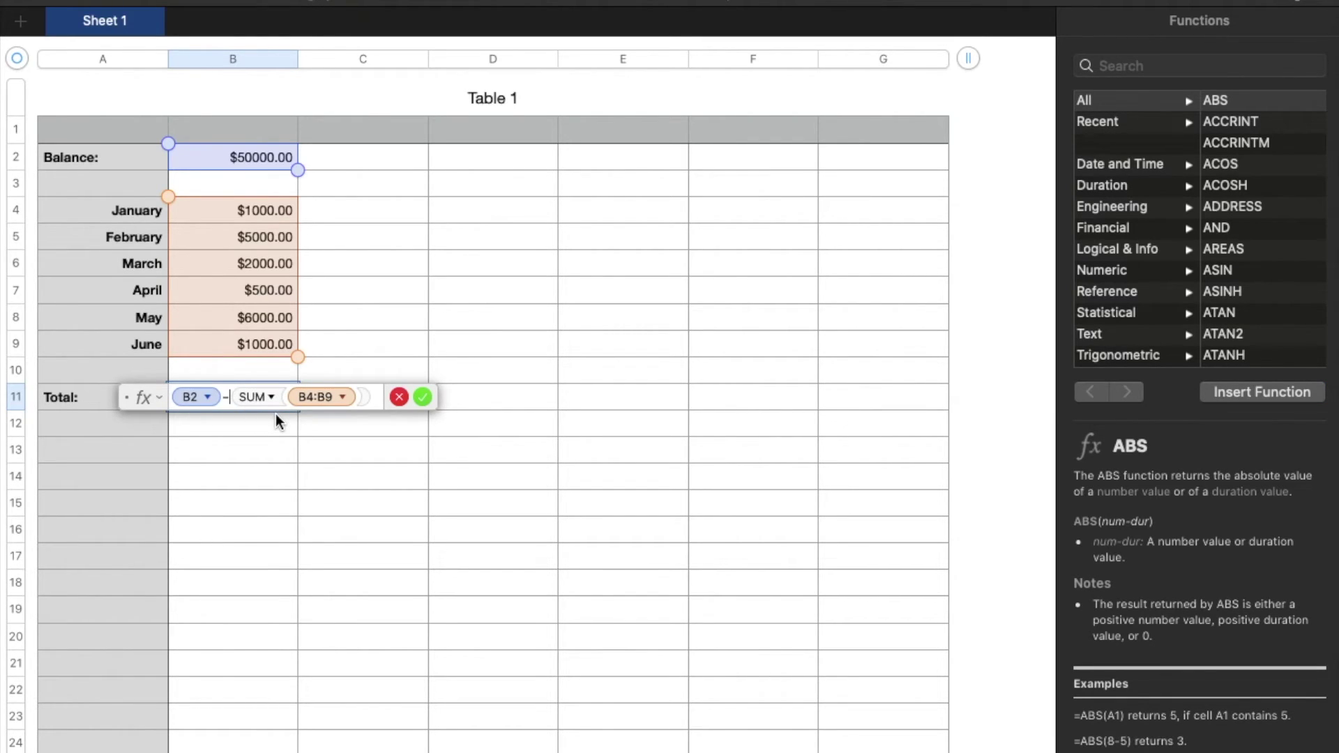
key(BackSpace)
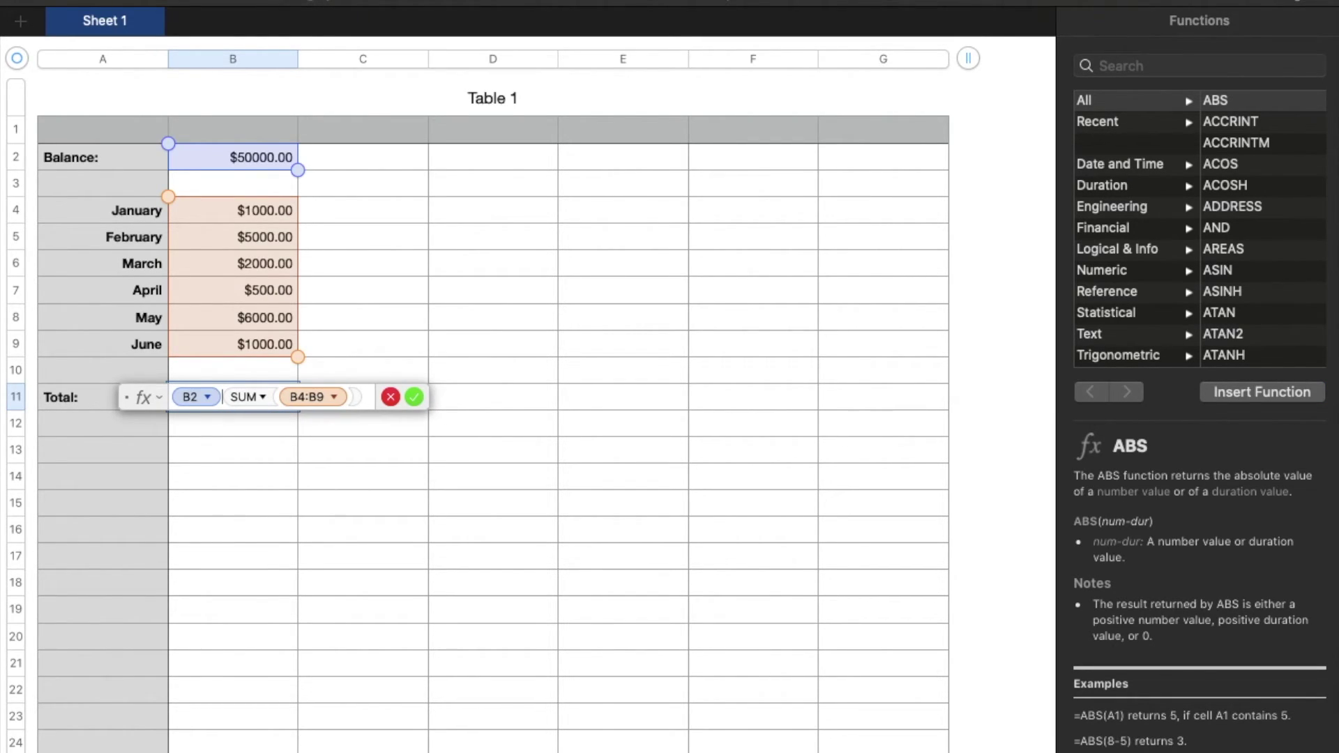
text(+)
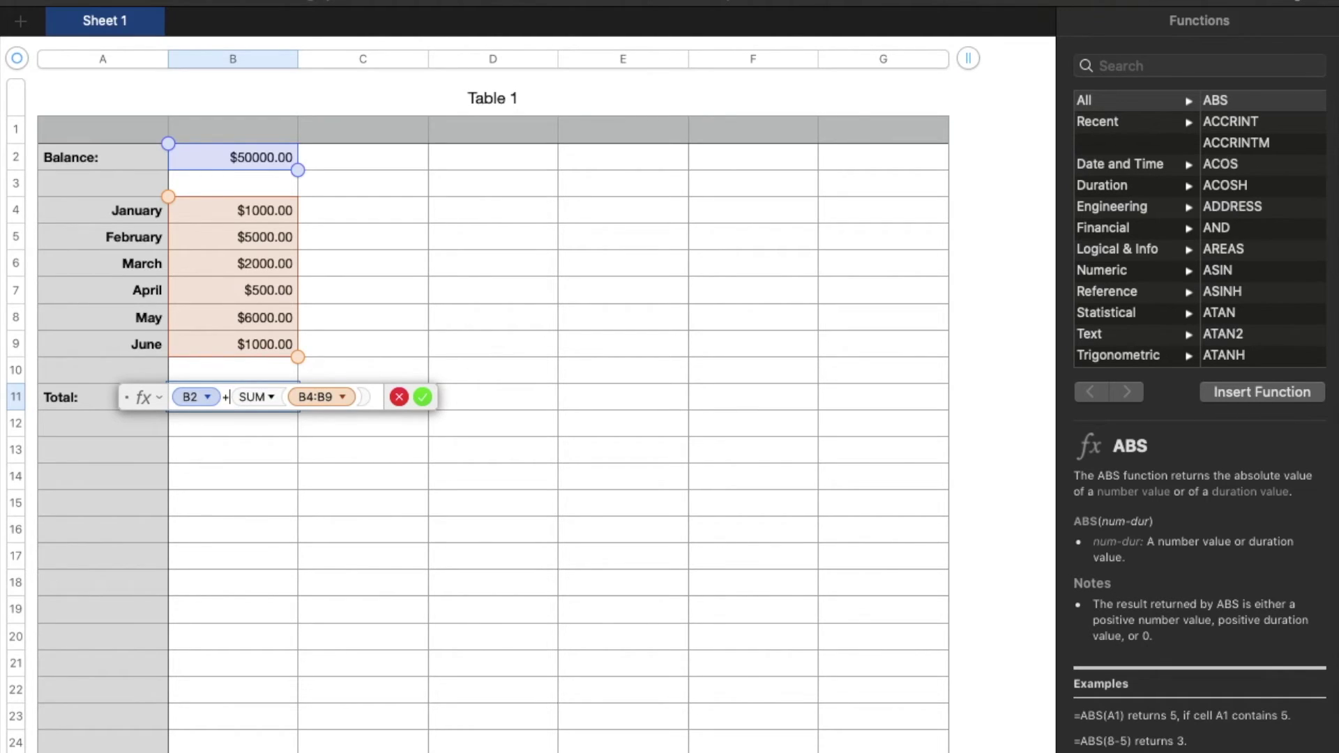
click(423, 398)
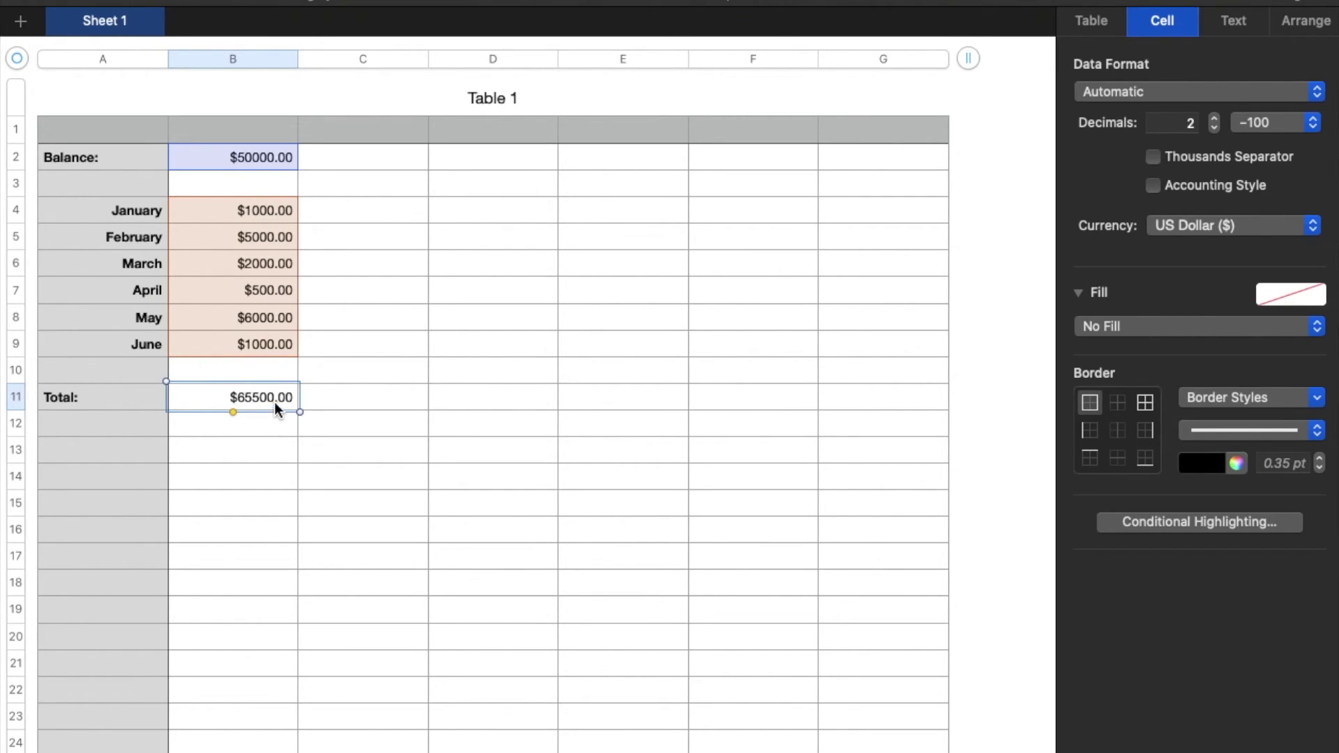
click(317, 395)
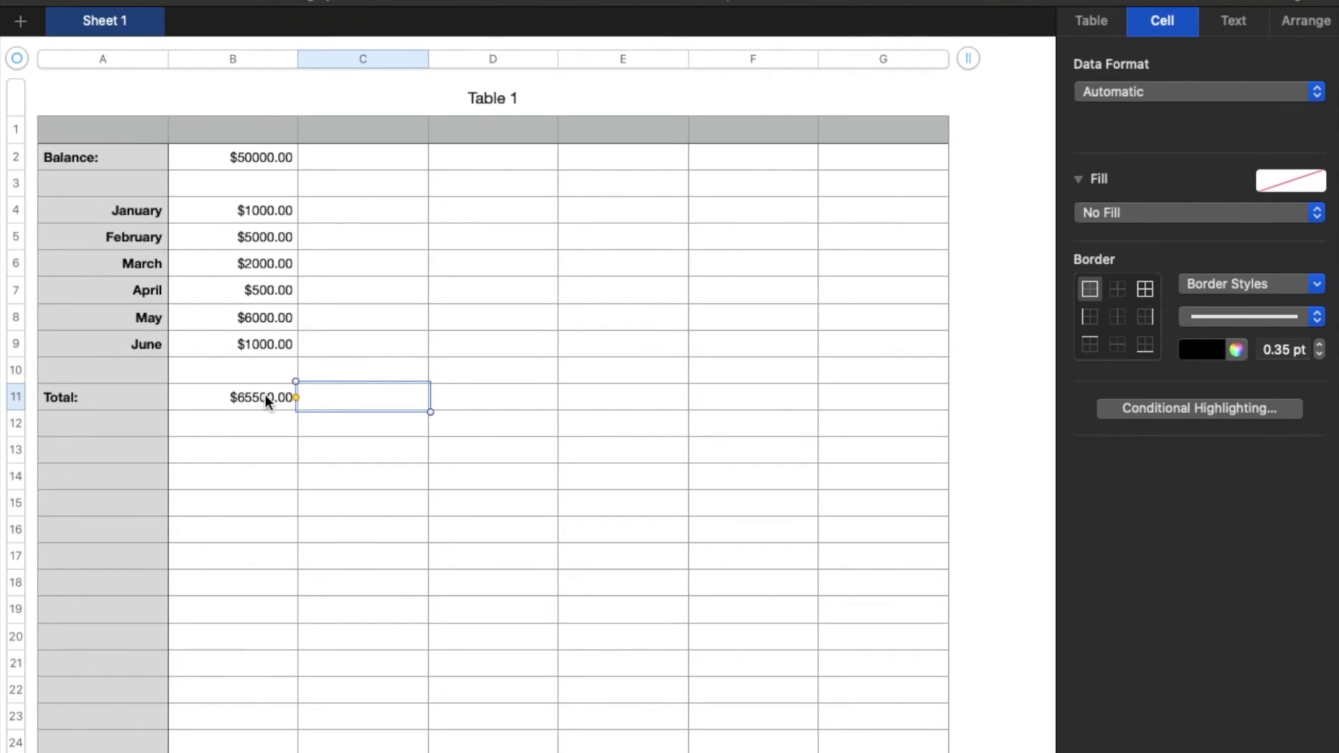
click(266, 400)
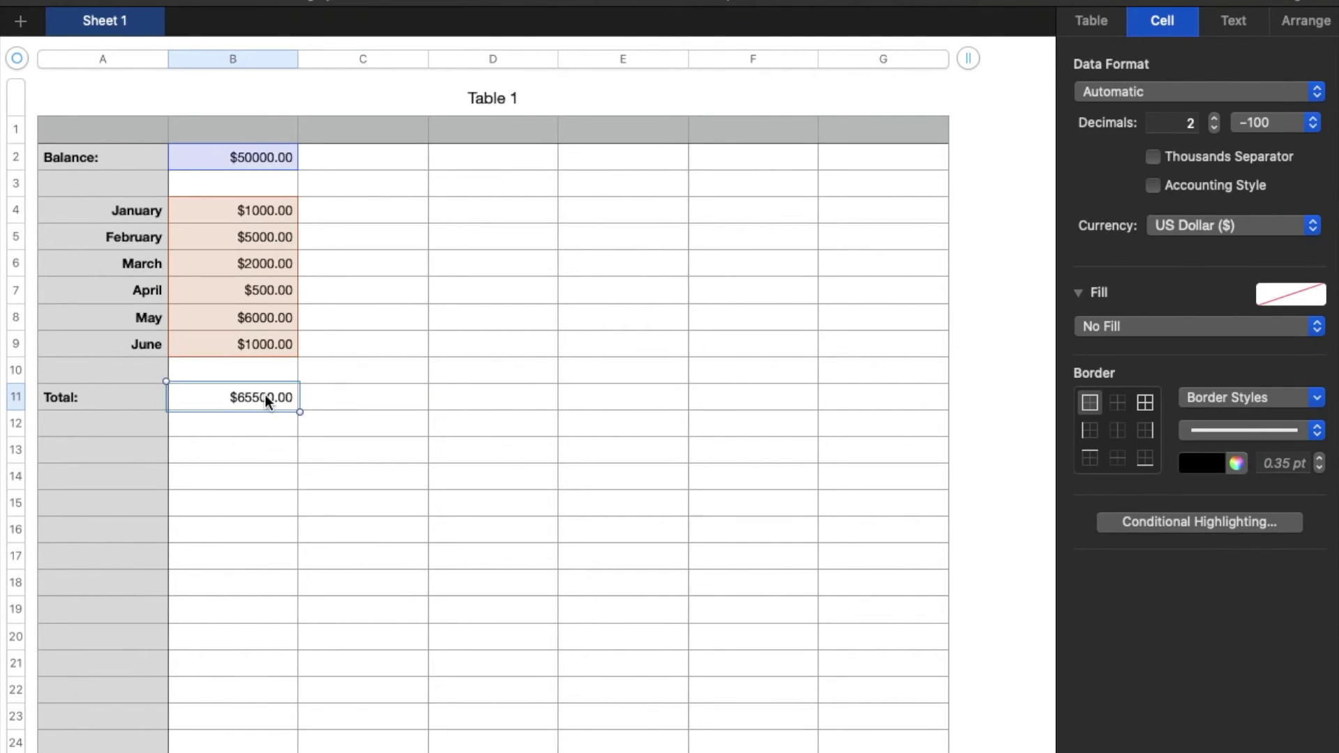
Replace the Total formula with =B2-B4-B5-B6, subtracting January through March from the Balance
key(BackSpace)
key(equal)
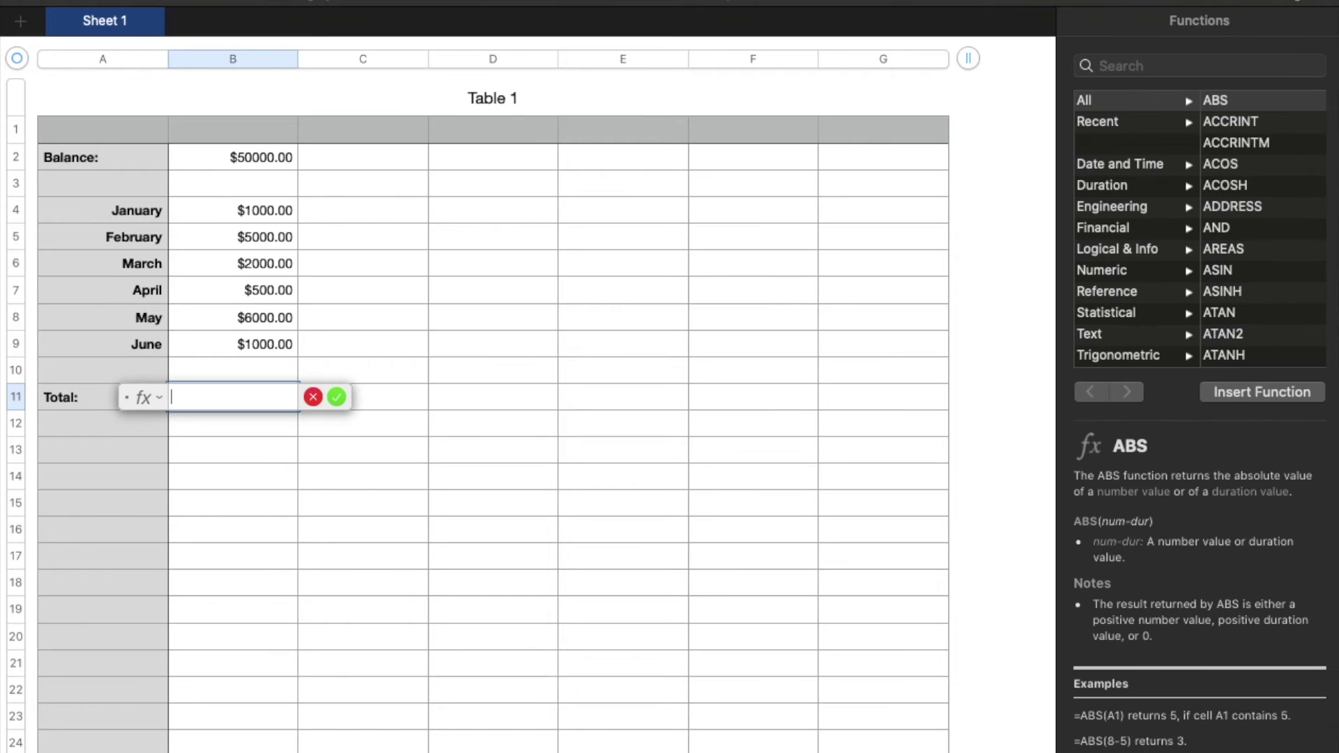
click(279, 157)
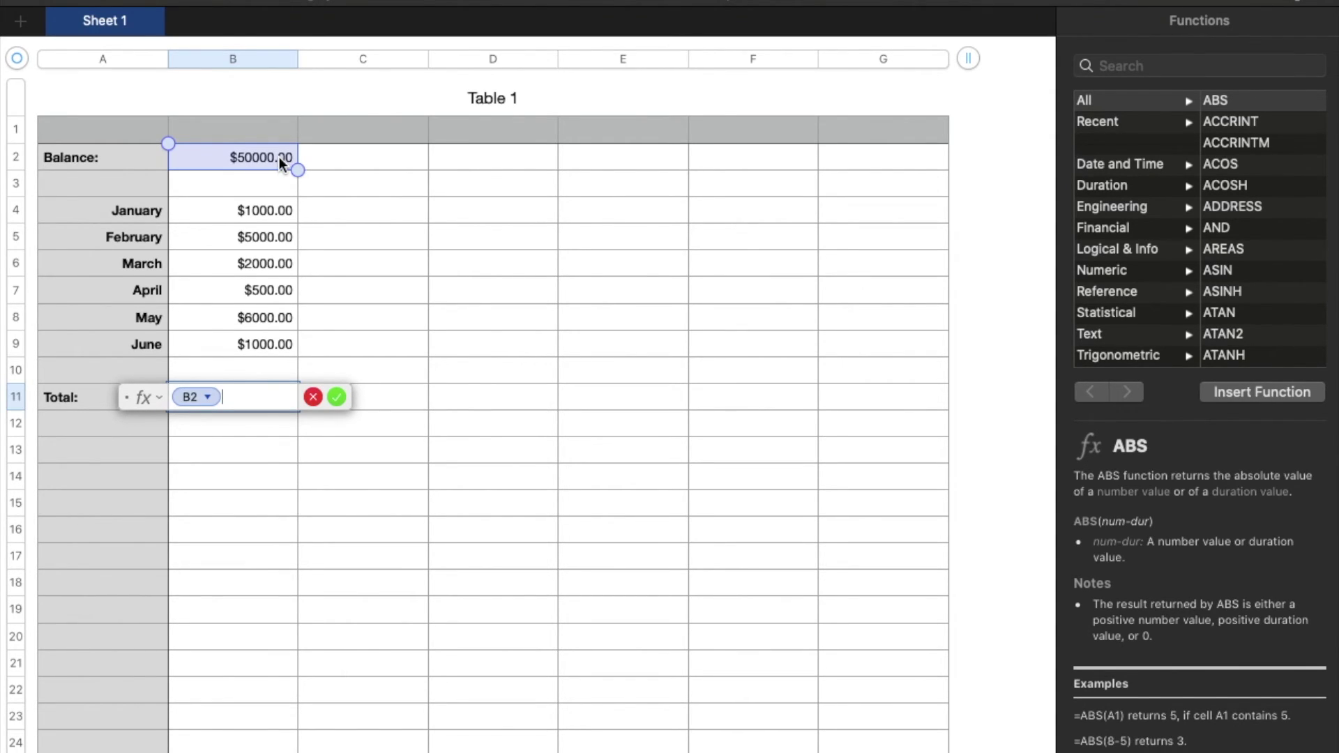
text(-)
click(237, 206)
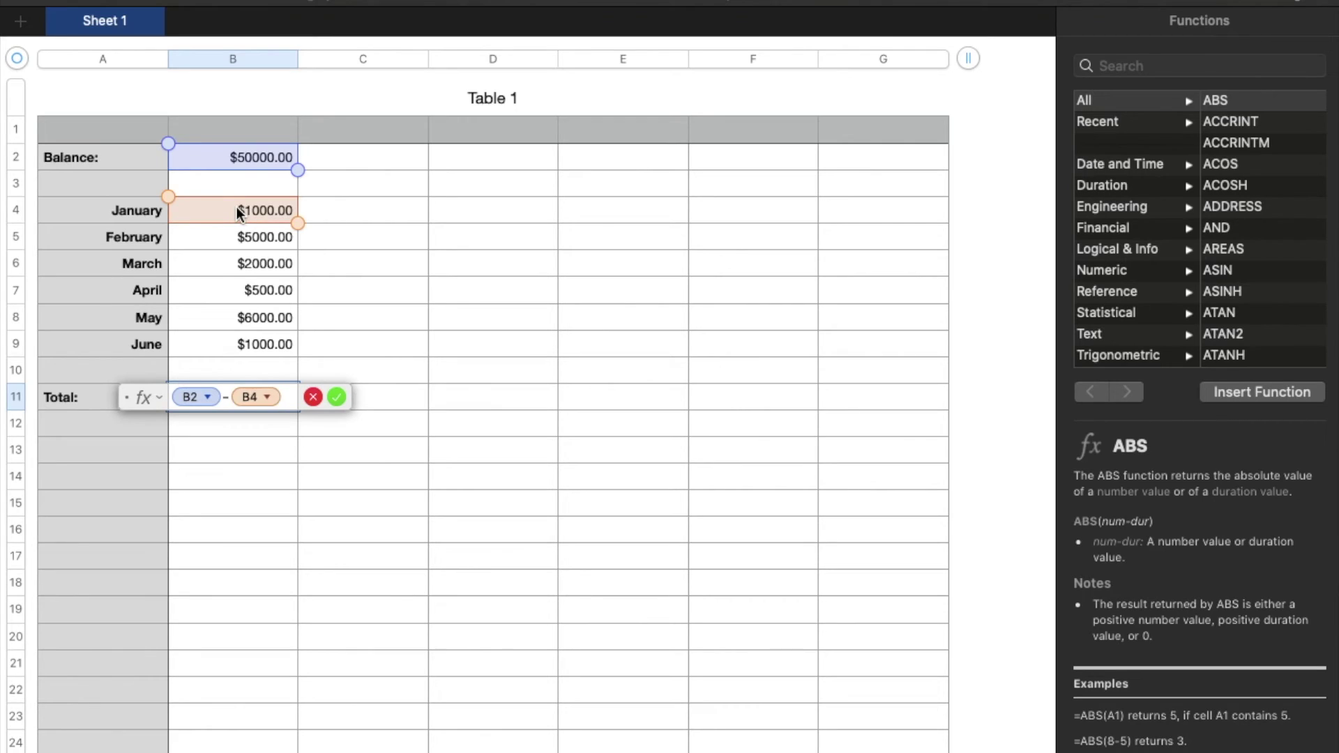
text(-)
click(227, 236)
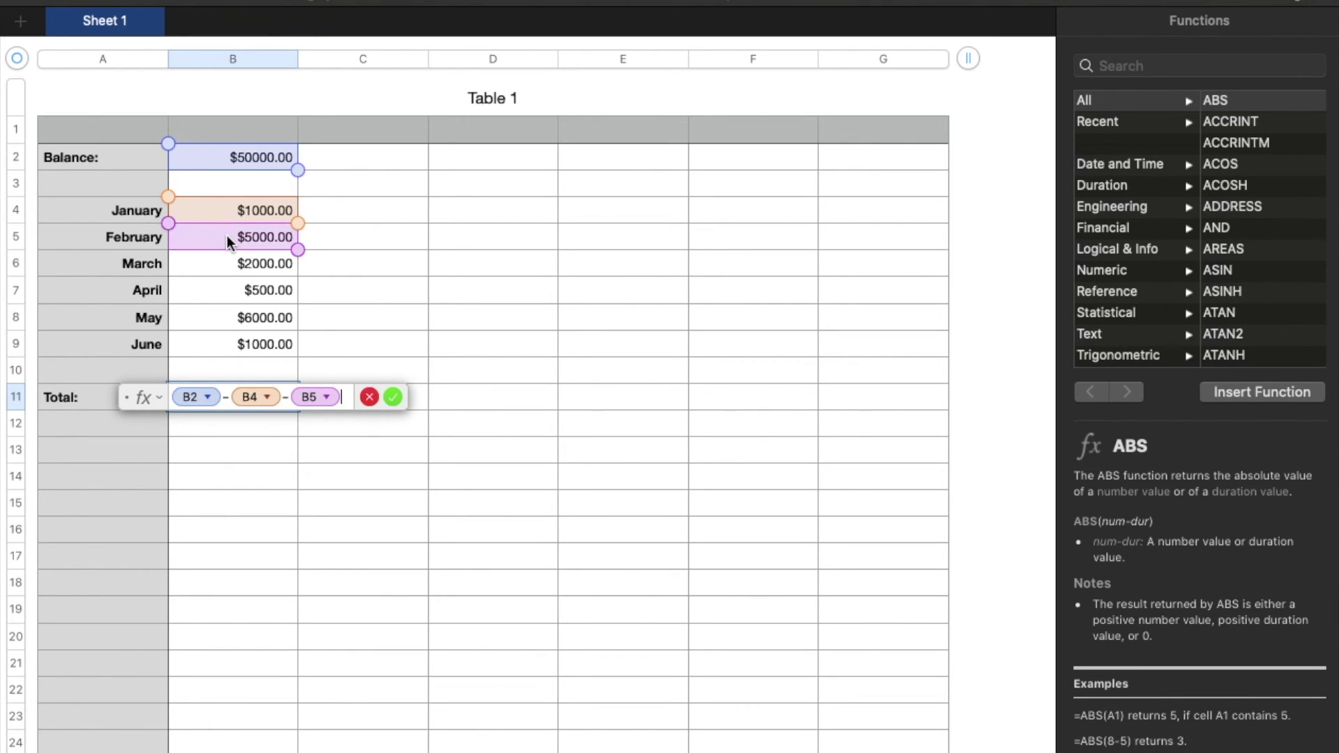
text(-)
click(249, 265)
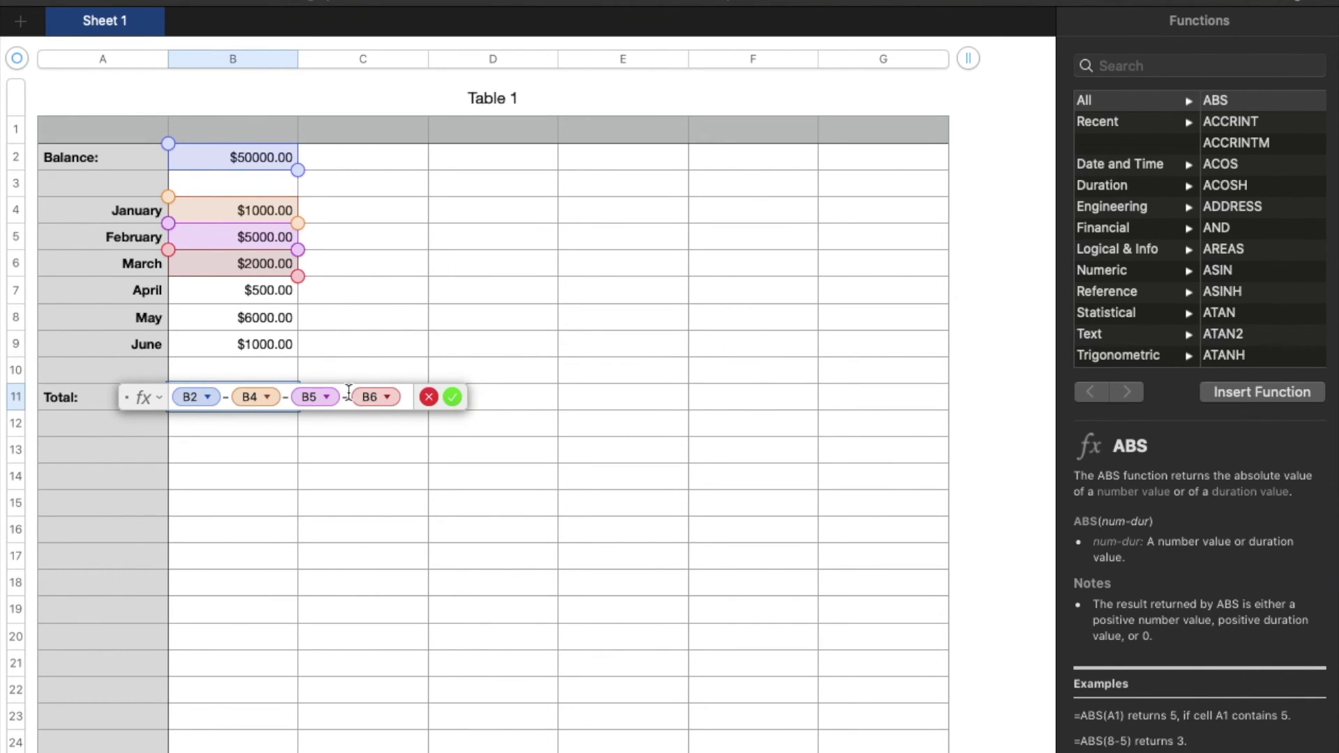
click(452, 397)
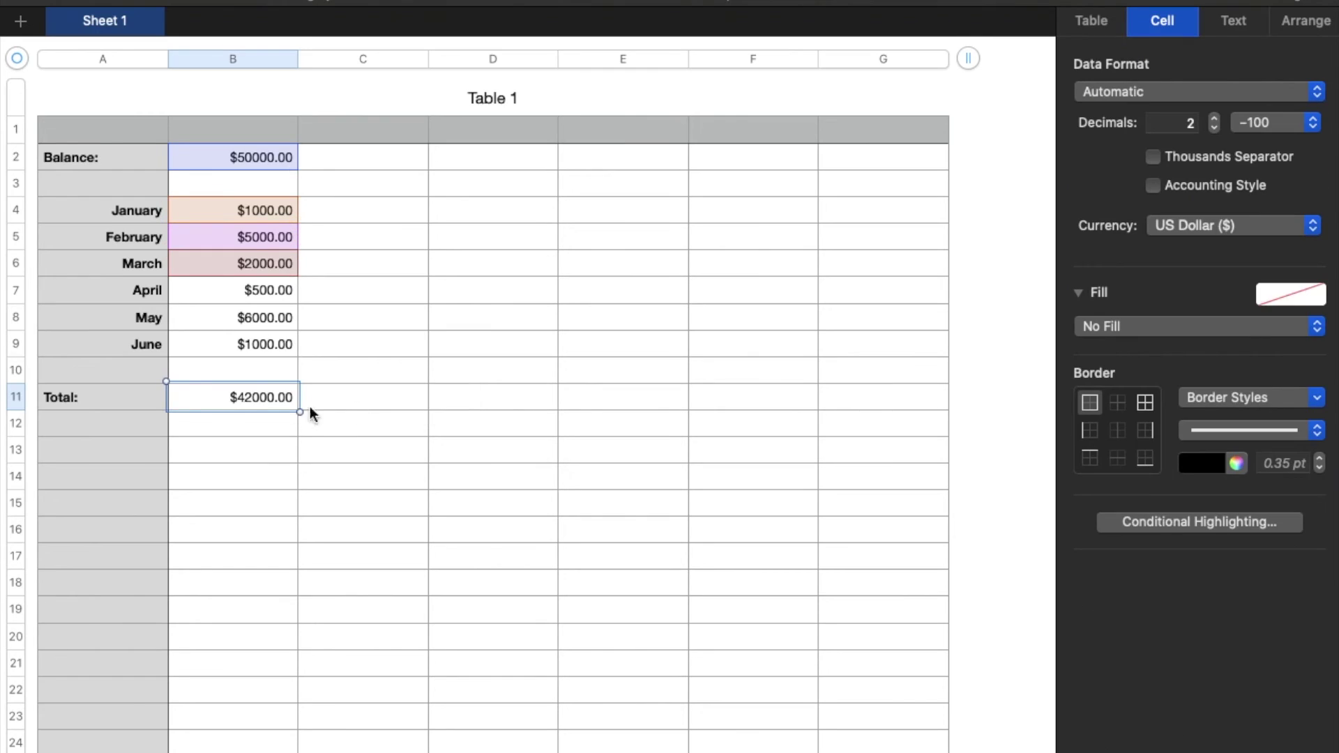